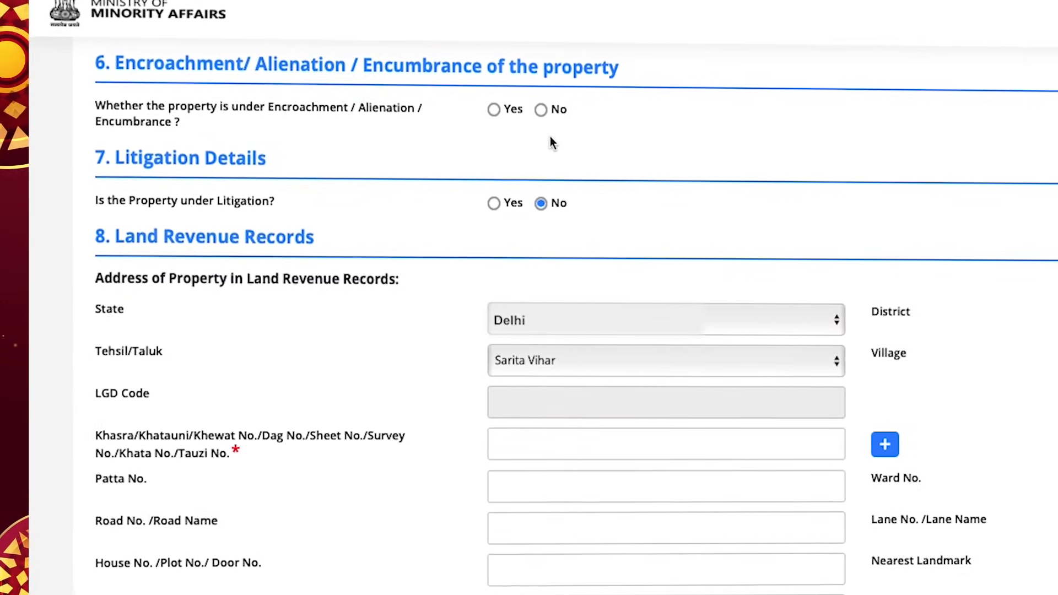
Mark the property as encroached, type Encroachment, with an encroached area of 250 Square Meter
left_click(490, 106)
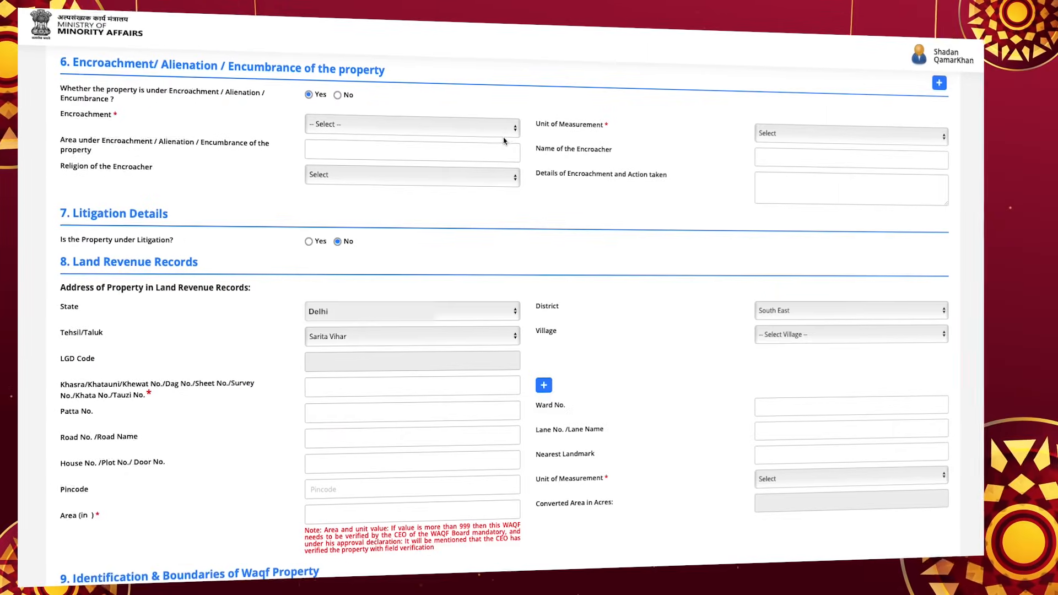
left_click(700, 159)
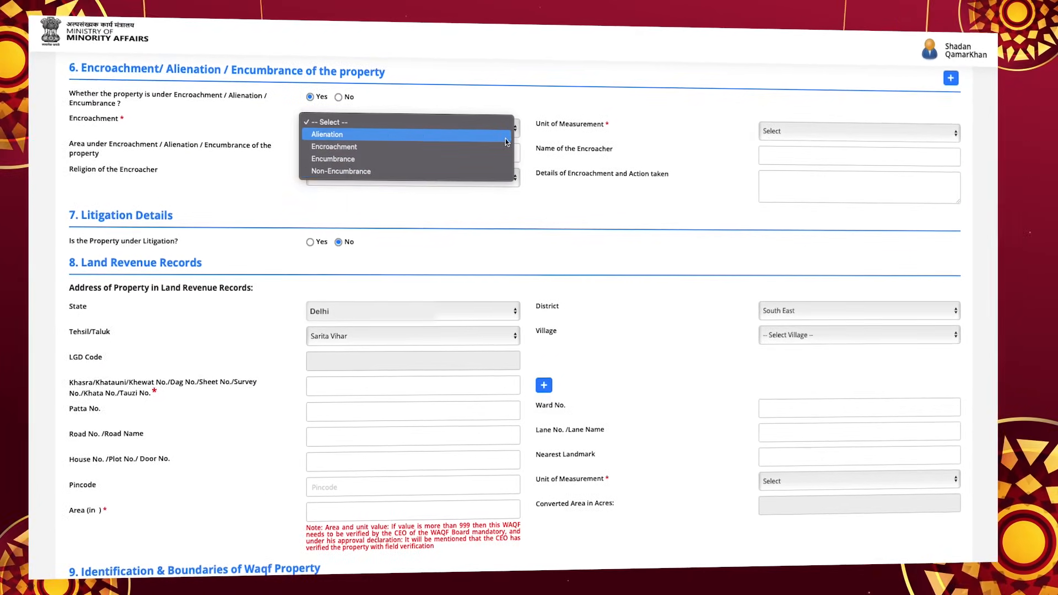
left_click(485, 146)
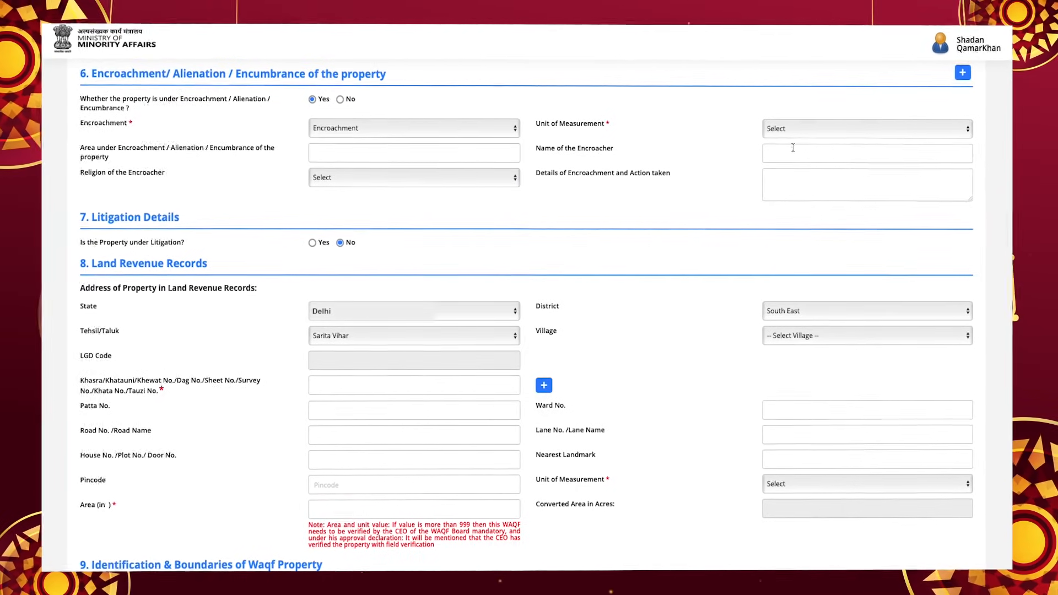
left_click(837, 129)
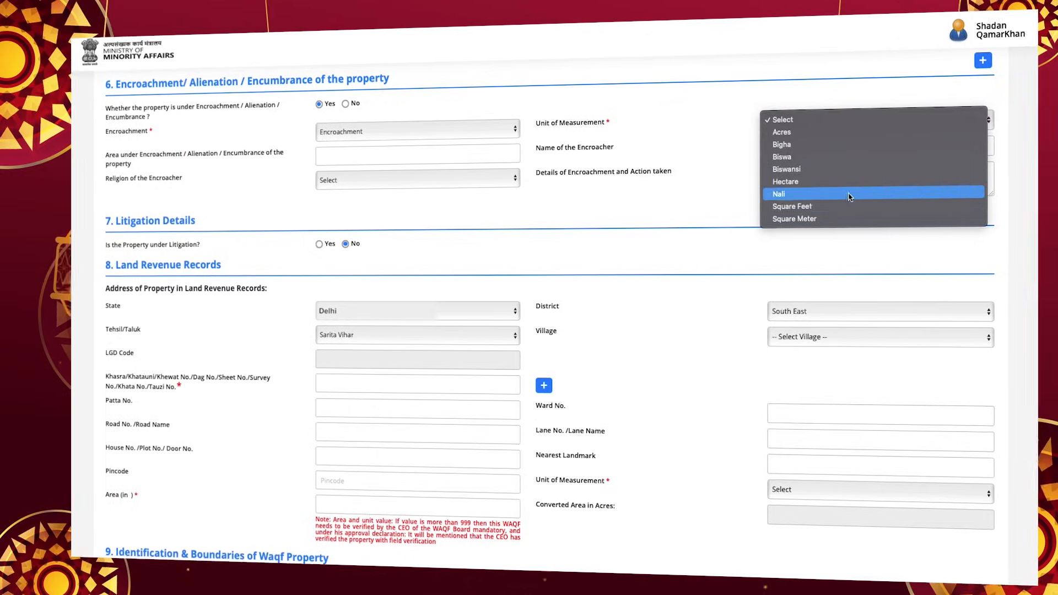
left_click(853, 218)
type("25")
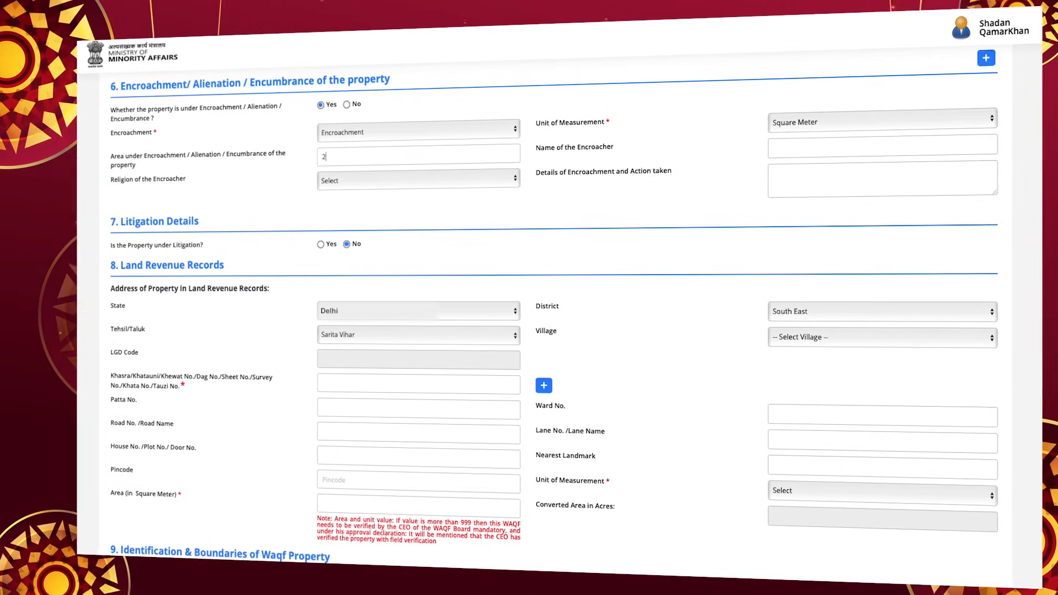
type("0")
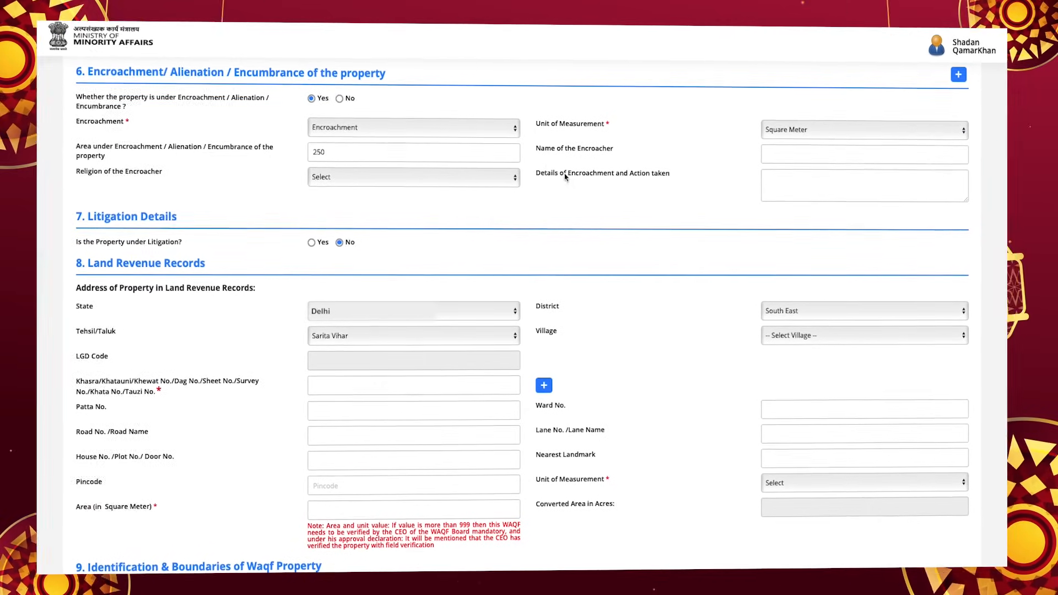
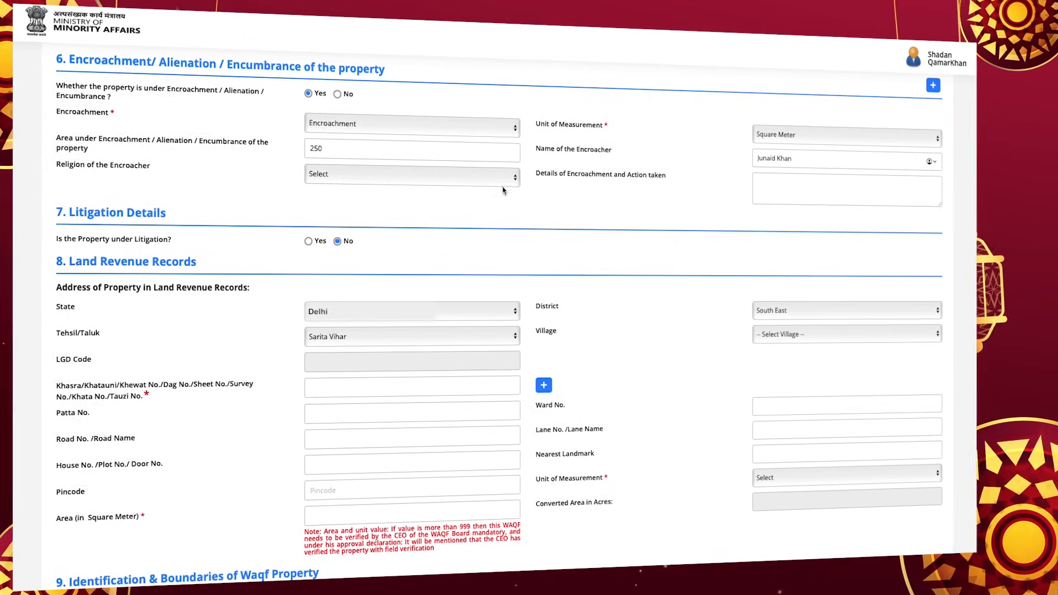
Enter the encroacher's name, set religion to Muslim, and begin the encroachment details
left_click(485, 176)
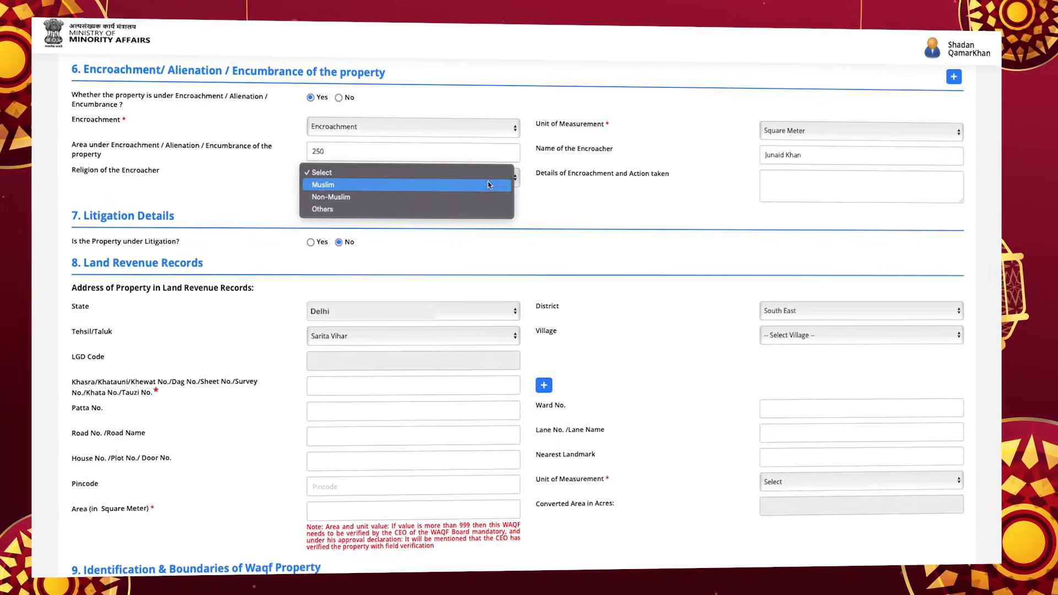
left_click(488, 185)
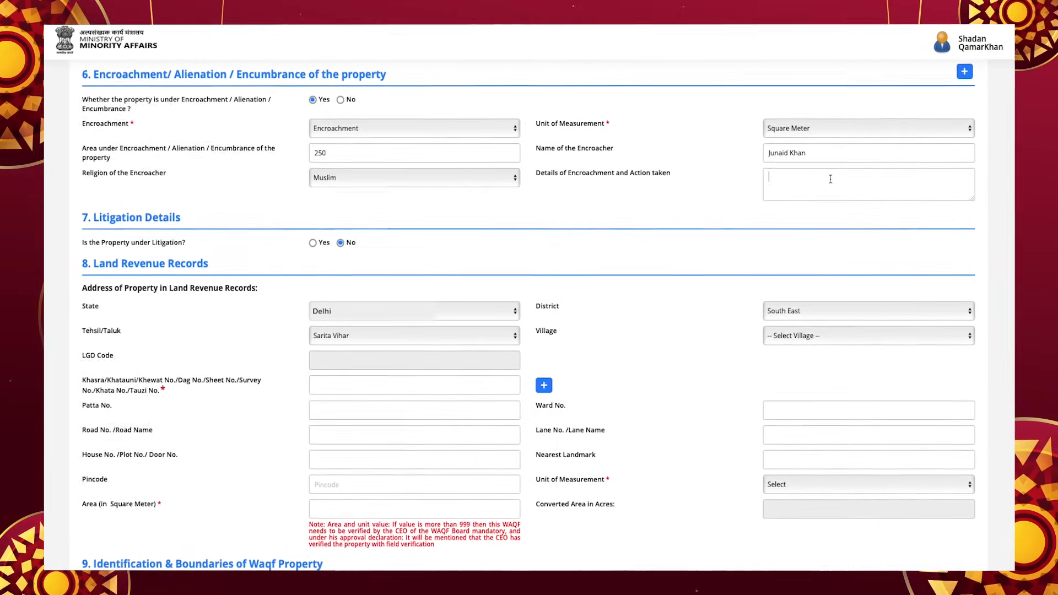
left_click(832, 178)
type("G")
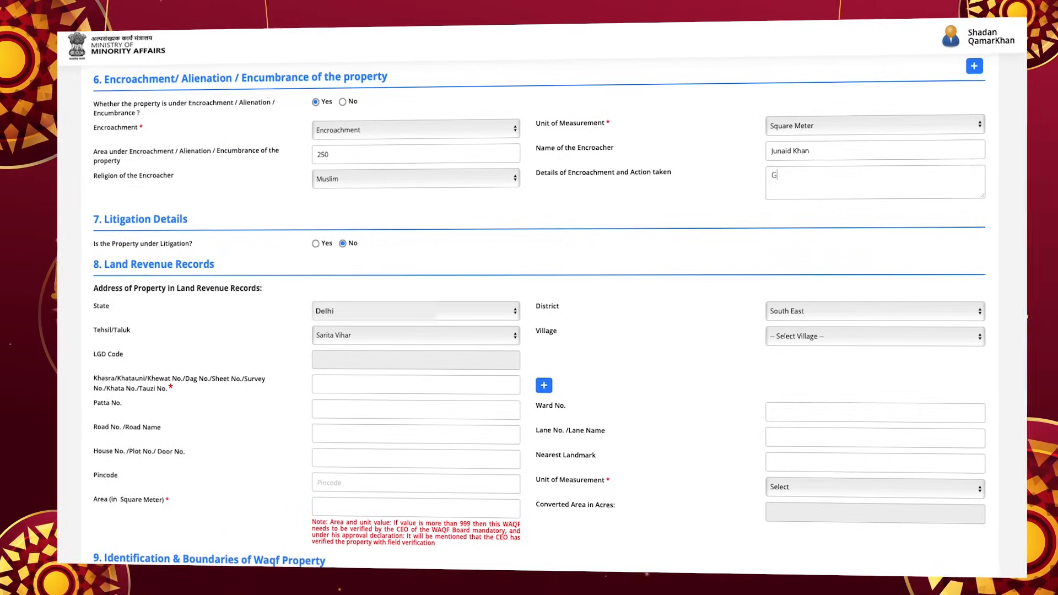
type("oo")
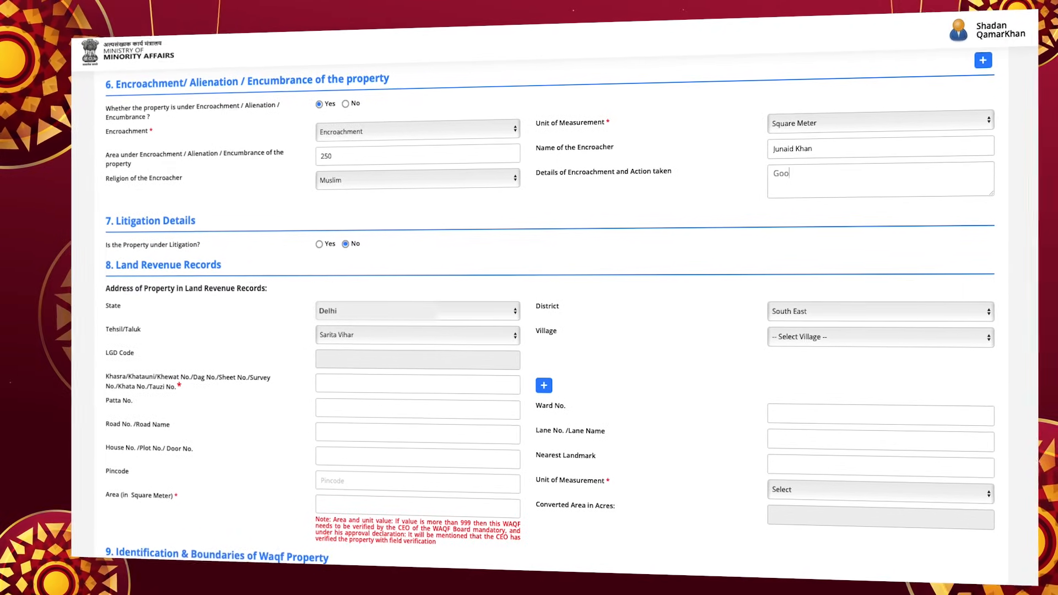
scroll(370, 121, "down", 3)
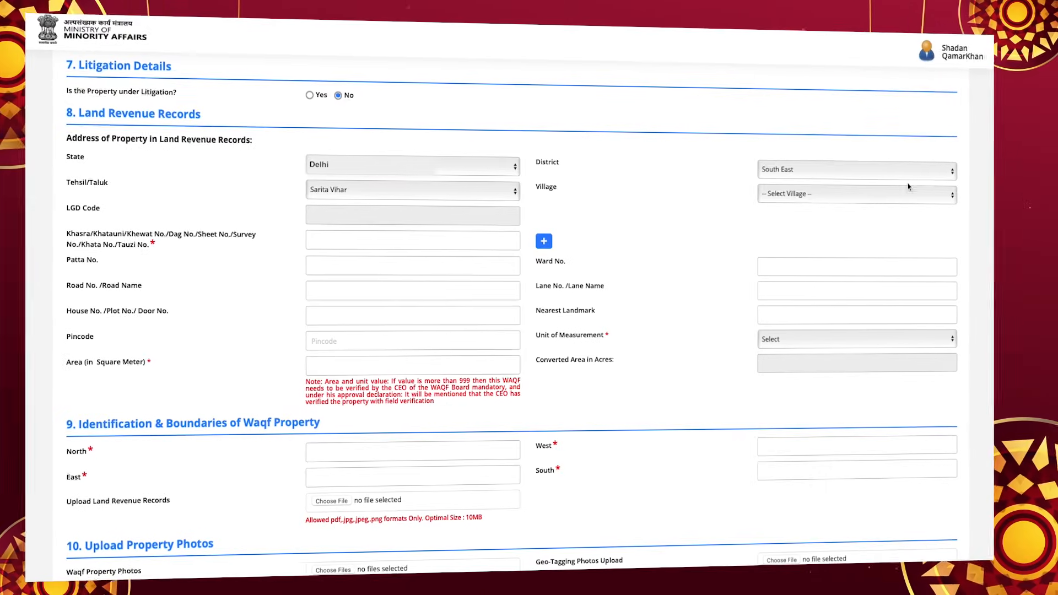
Choose district South East, tehsil Sarita Vihar and village Jait Pur (Ct), giving LGD Code 64087
left_click(914, 172)
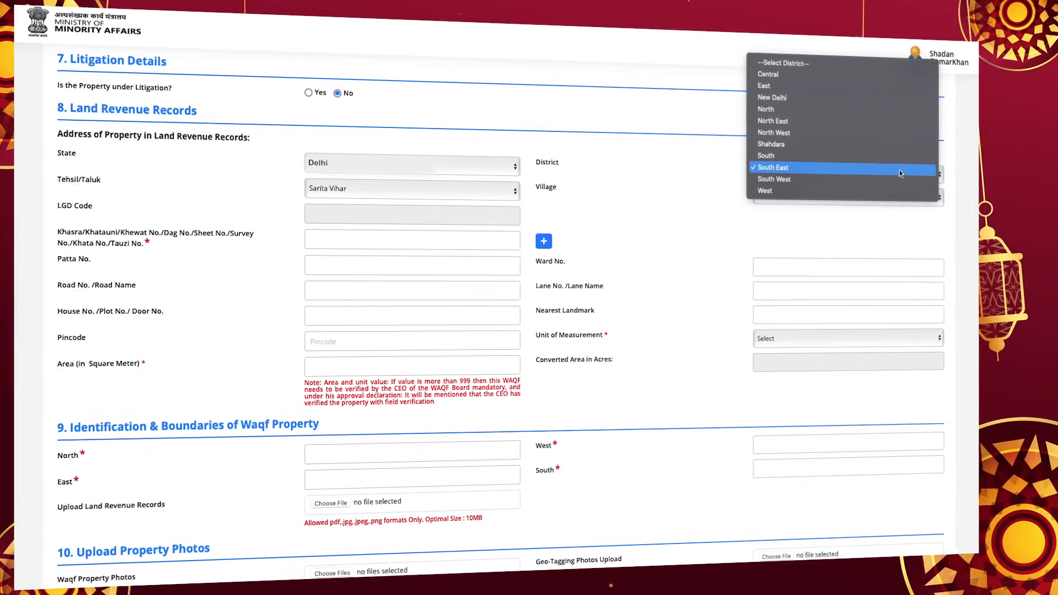
left_click(900, 167)
left_click(464, 190)
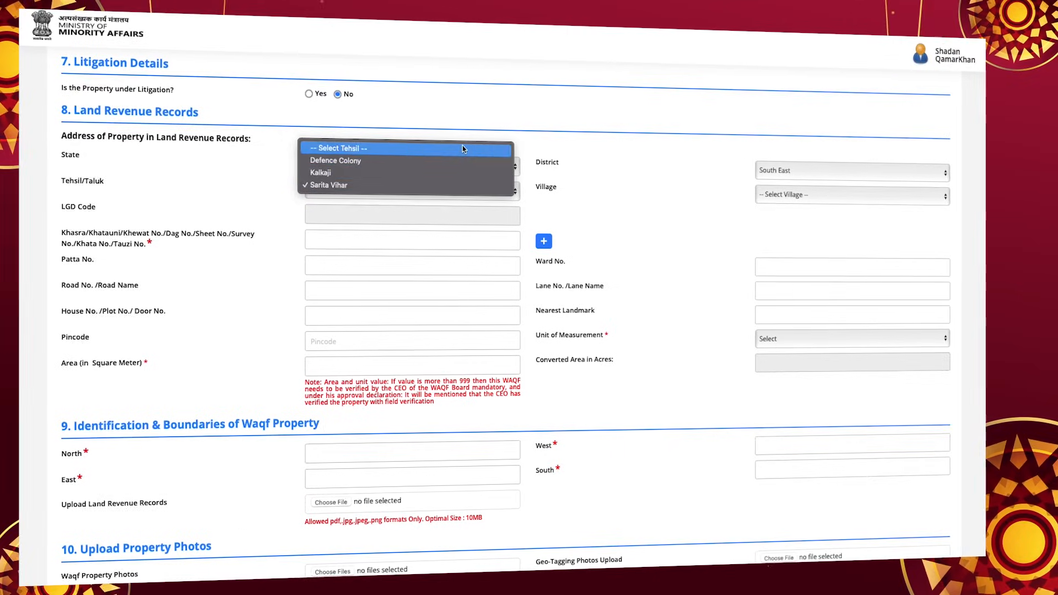
left_click(464, 187)
left_click(883, 195)
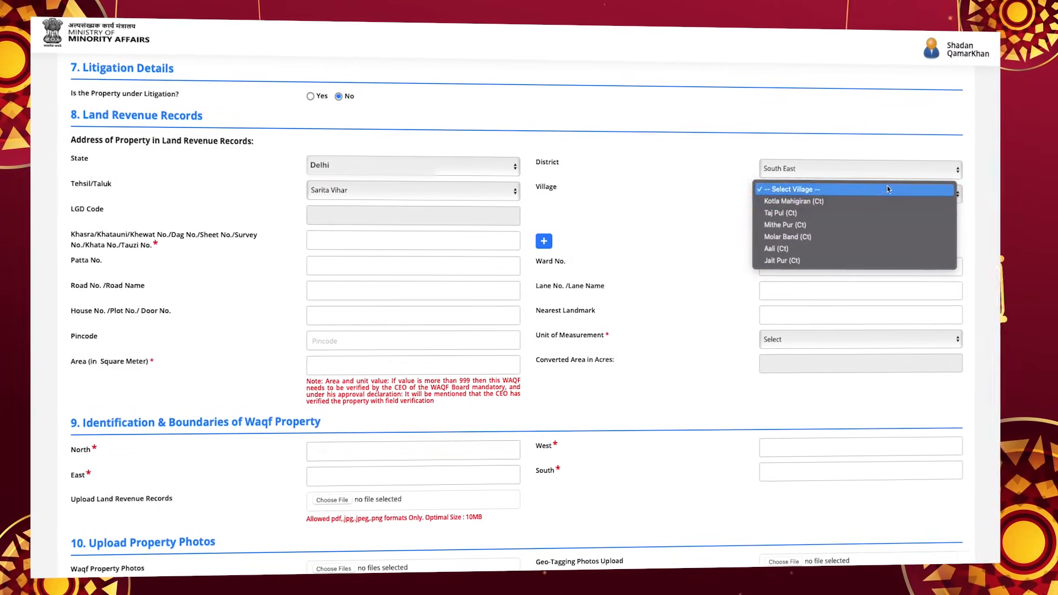
left_click(886, 260)
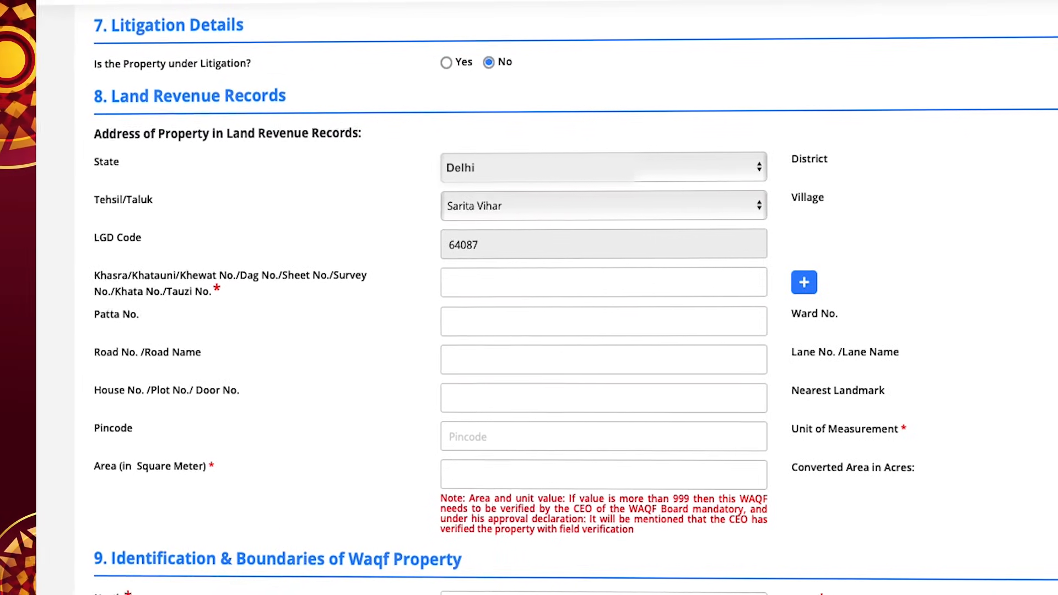
left_click(650, 287)
type("21")
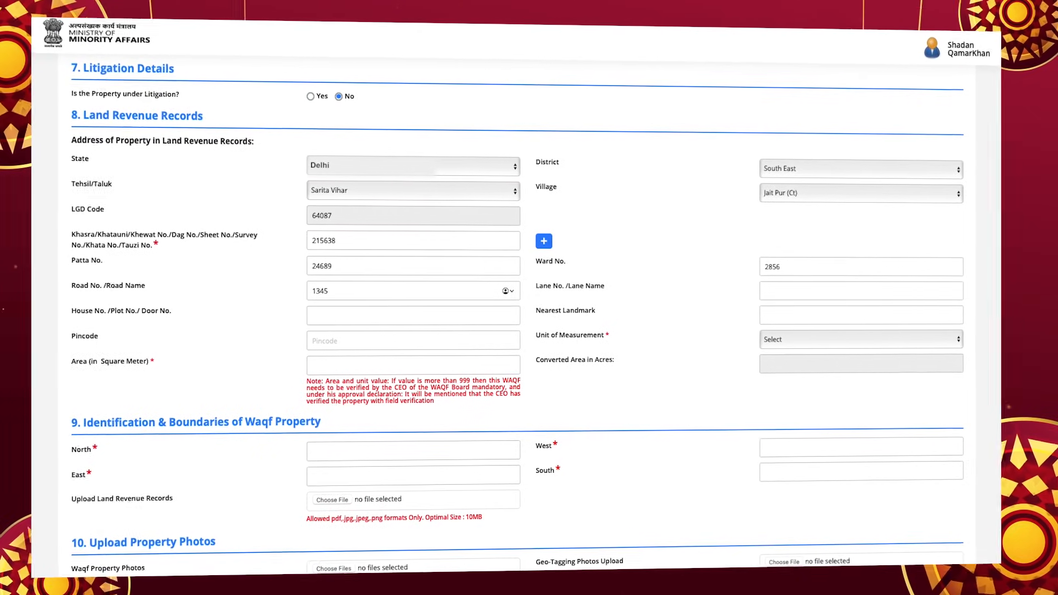
type("56")
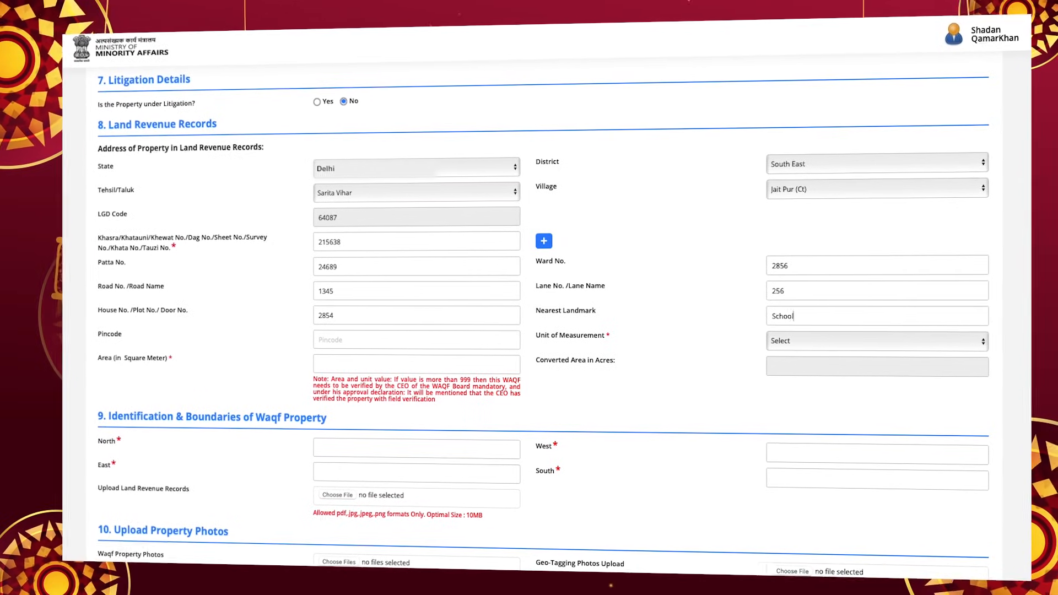
left_click(412, 341)
type("110025")
Set the property area to 2500 Square Meter, shown as 0.62 acres
left_click(894, 341)
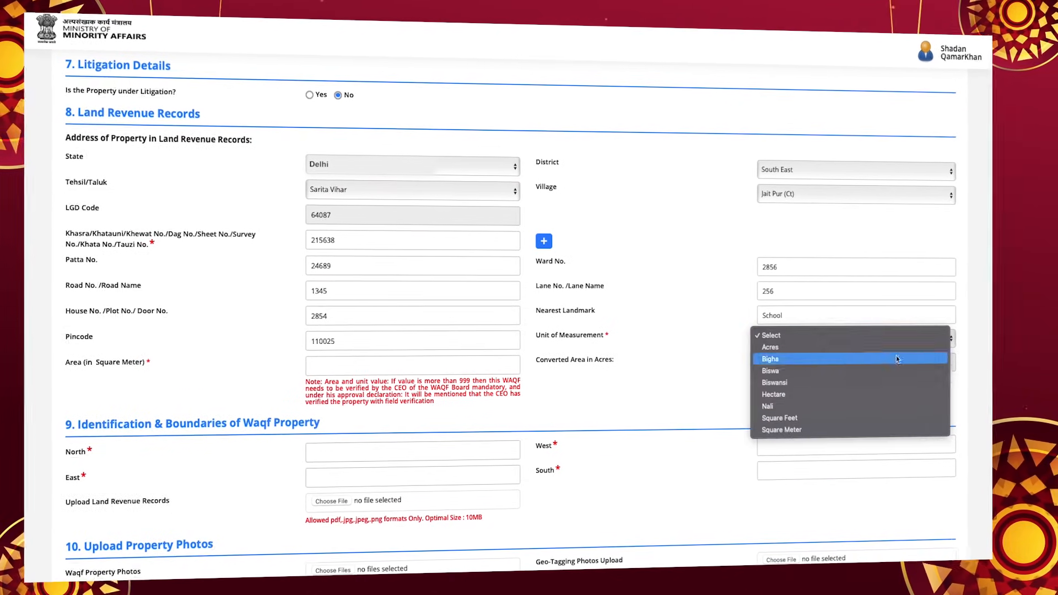
left_click(904, 428)
left_click(412, 367)
type("2500")
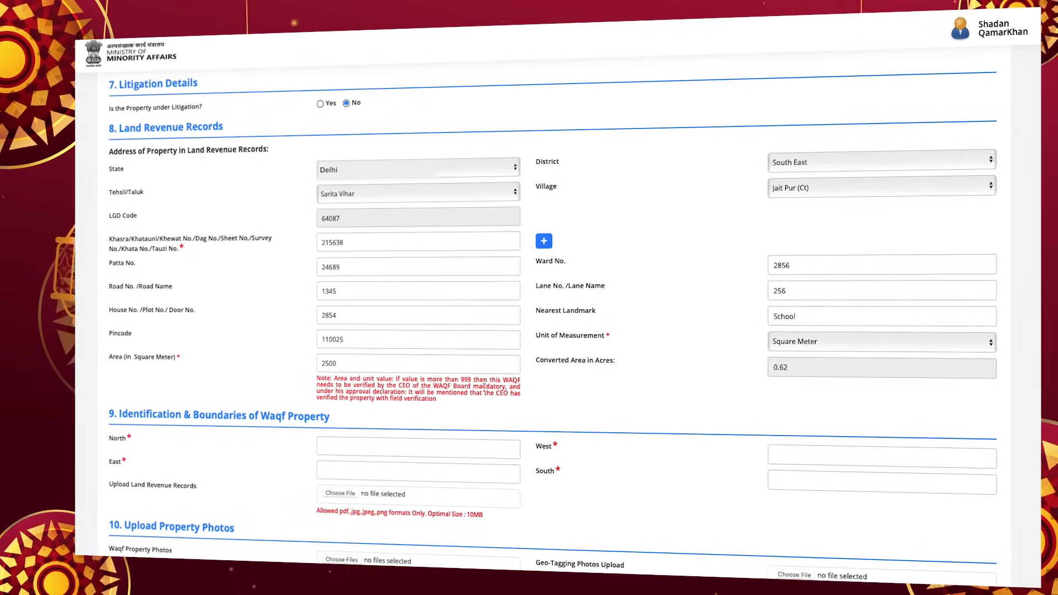
scroll(866, 480, "down", 3)
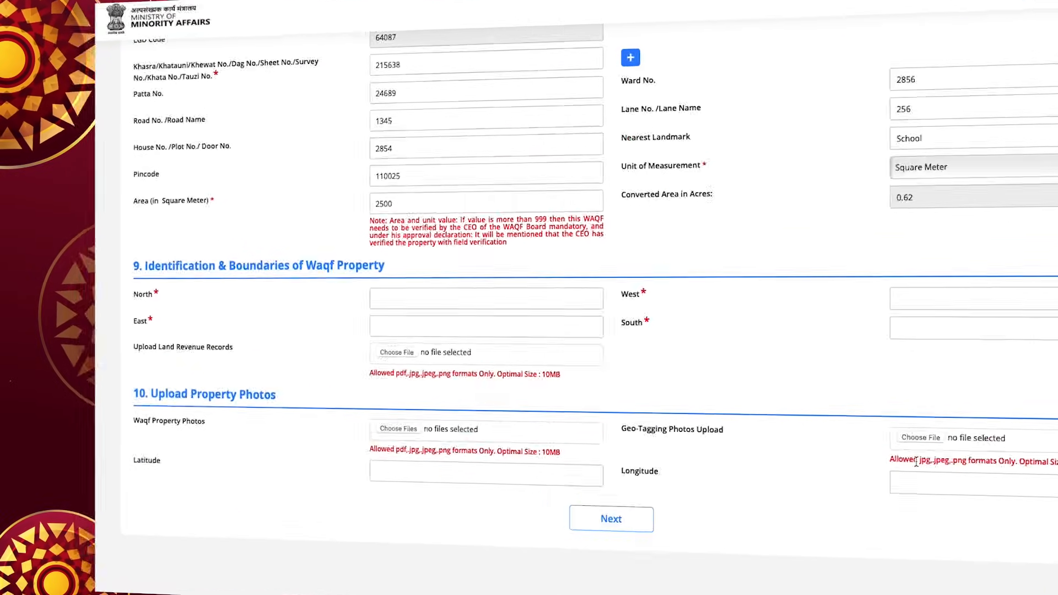
Fill the north, east, west and south boundaries with Yes and begin the land revenue records upload
left_click(549, 292)
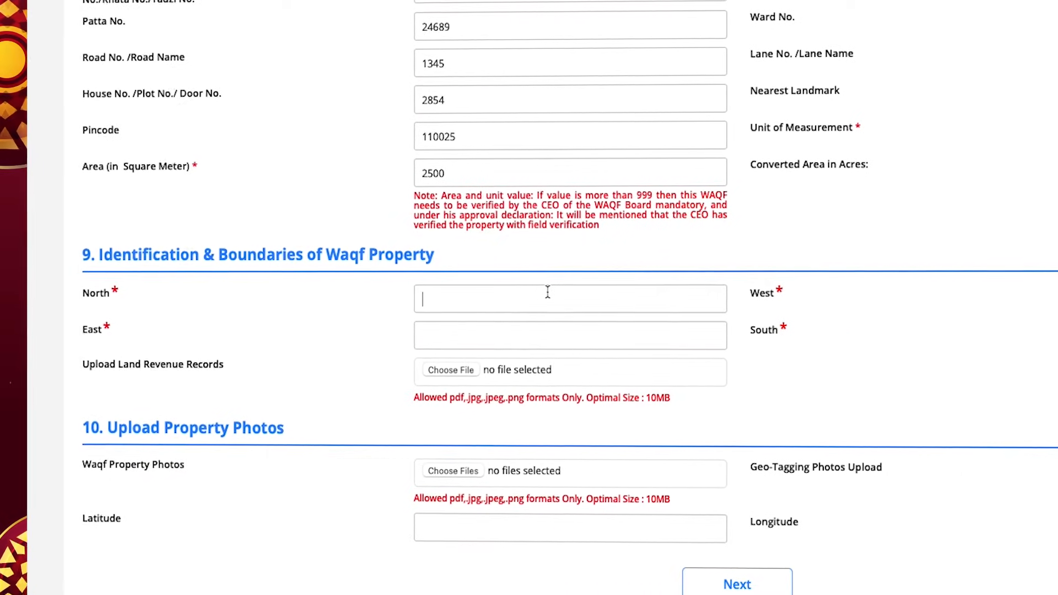
type("Yes")
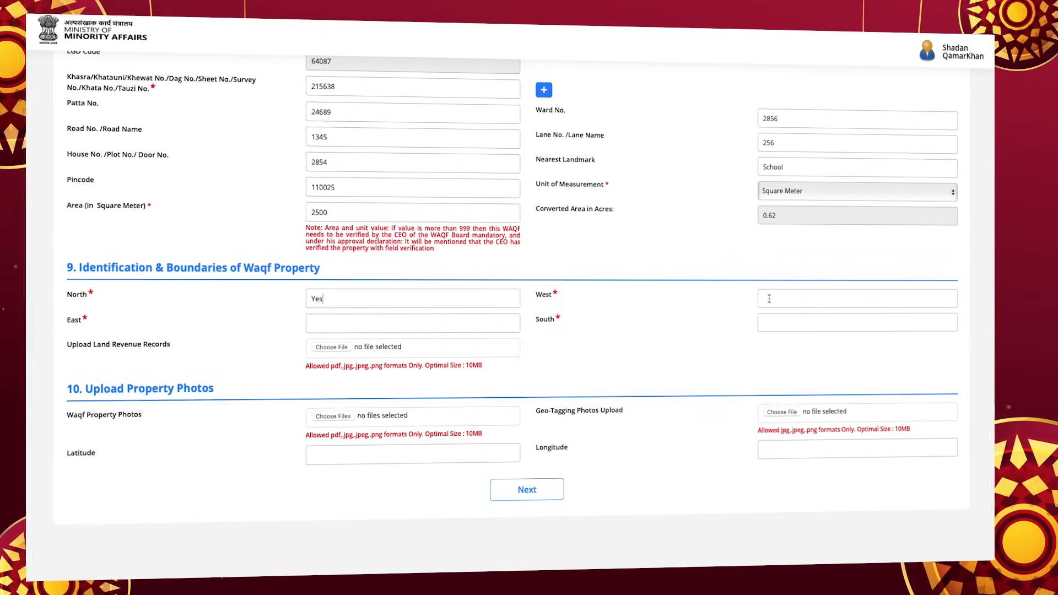
left_click(385, 322)
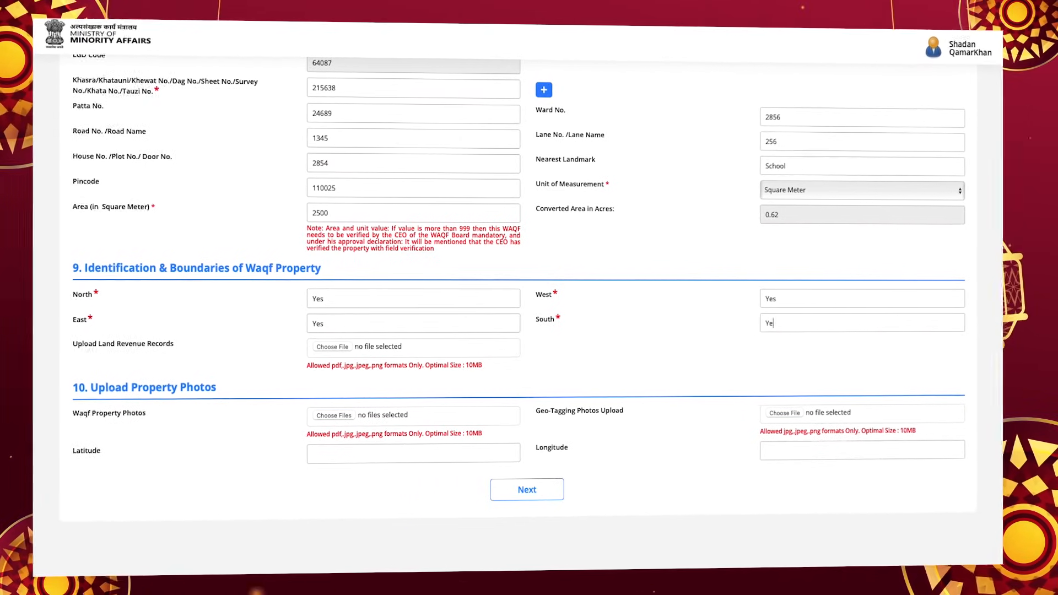
left_click(330, 346)
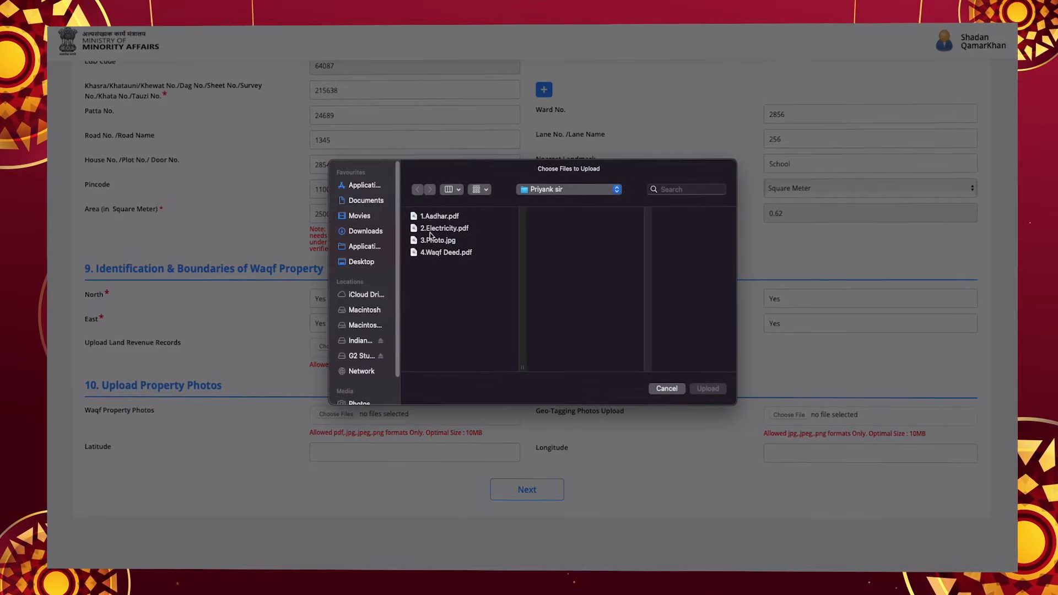
Attach 4.Waqf Deed.pdf as land revenue record and property photo, 3.Photo.jpg as geo-tagged photo, and submit
double_click(435, 254)
left_click(353, 414)
double_click(455, 255)
left_click(793, 418)
double_click(442, 243)
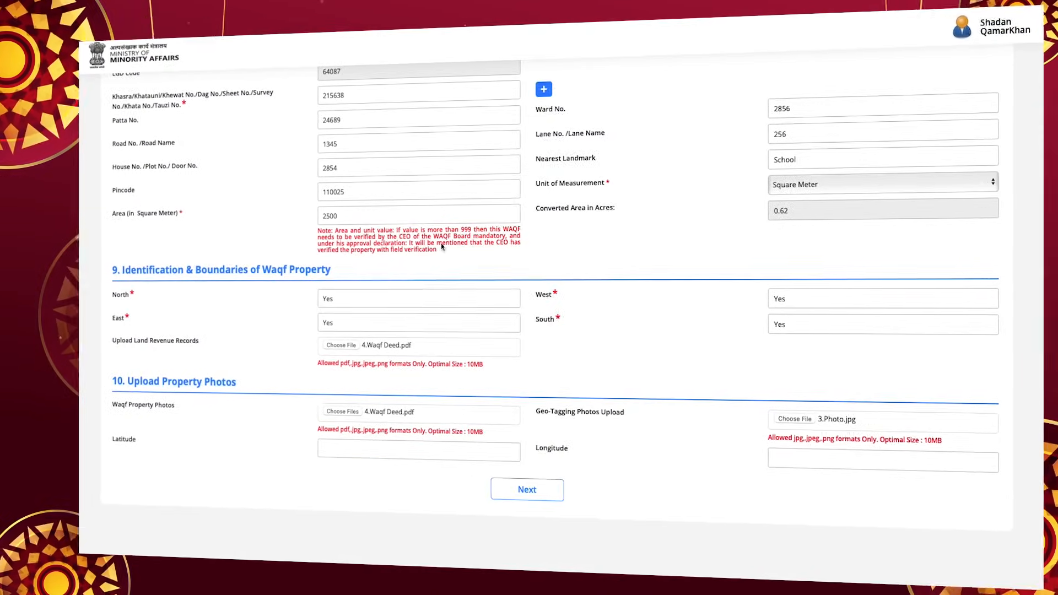
left_click(549, 498)
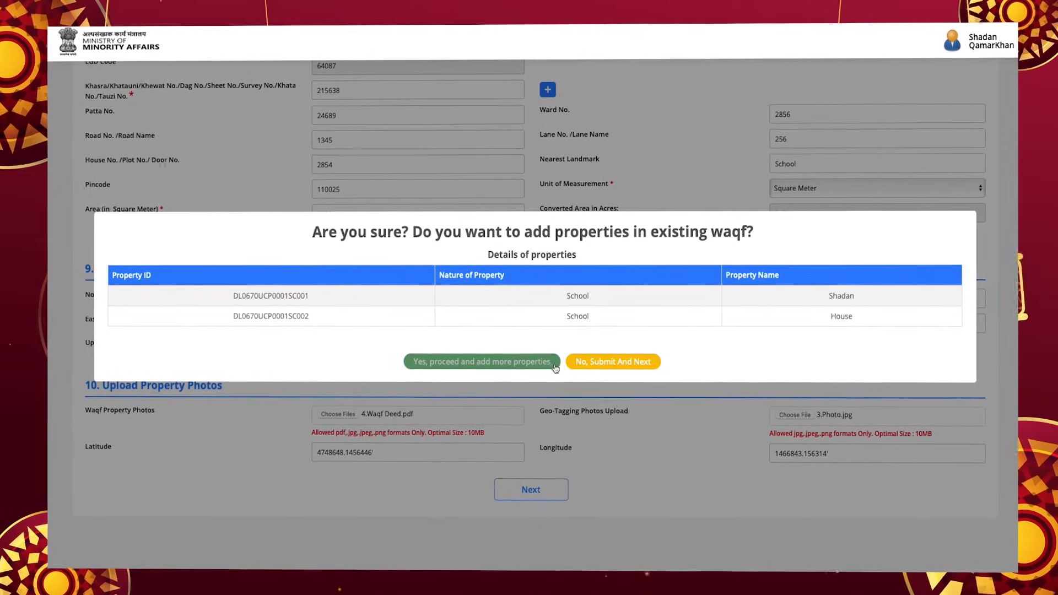
Submit the two School properties without adding more and proceed to the Mutawalli declaration
left_click(660, 368)
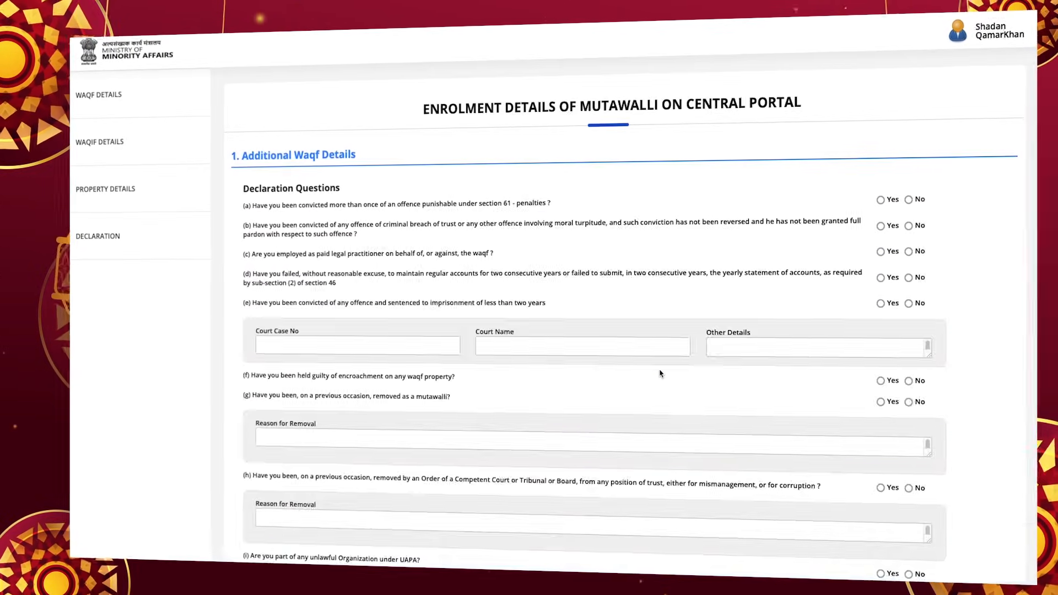